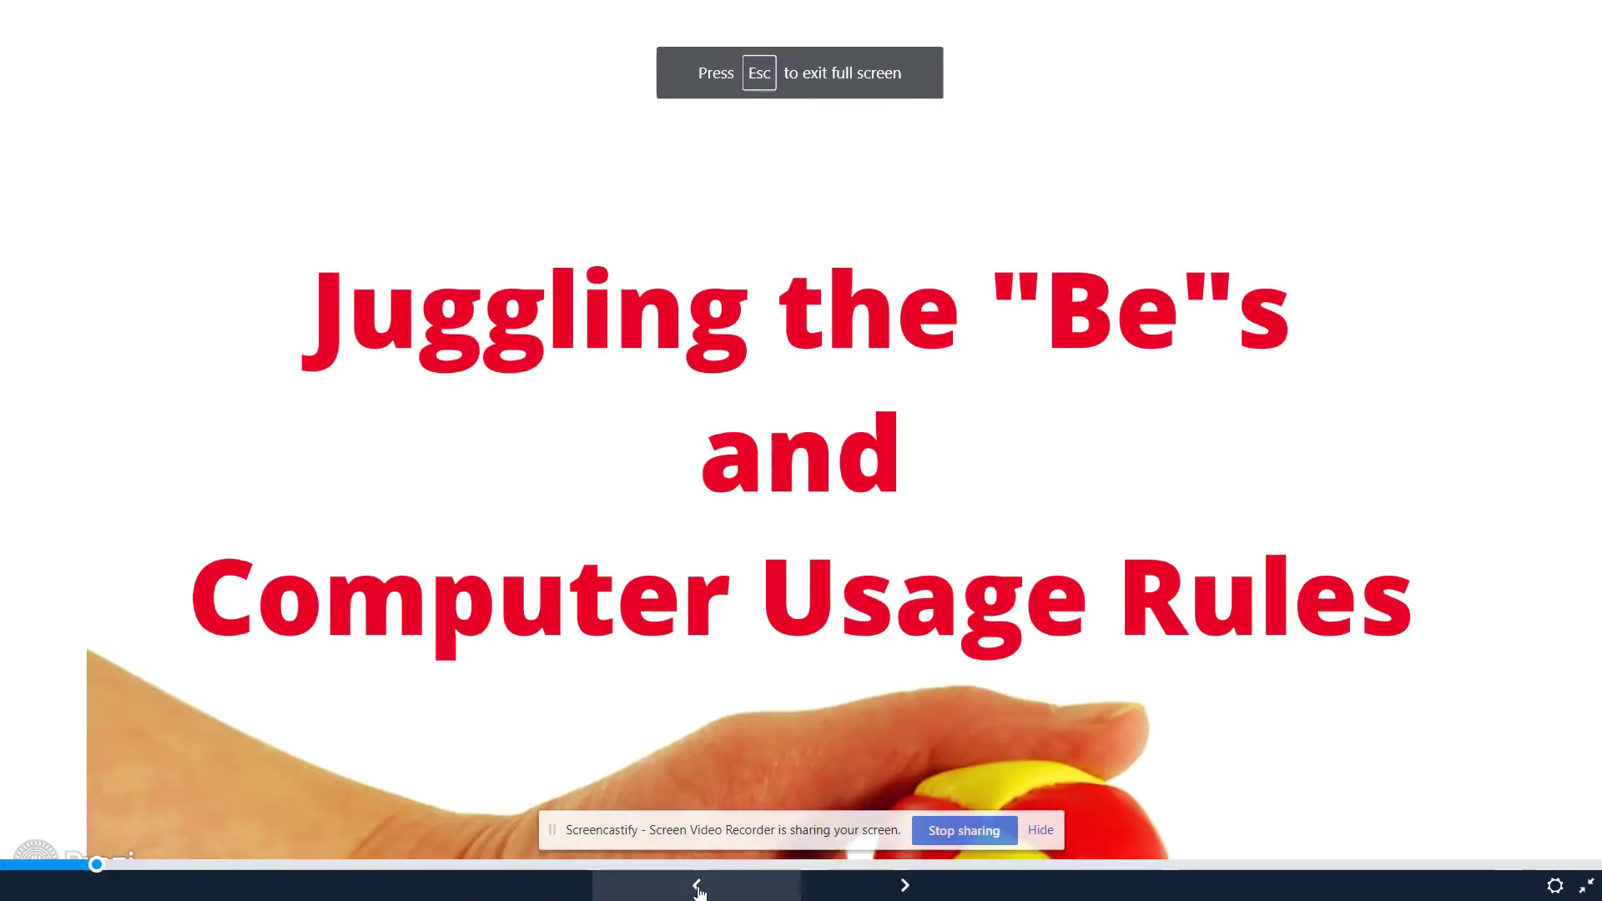
- Step back to the Student Acceptable Use title, hide the Screencastify banner, then return to Juggling the "Be"s
left_click(697, 887)
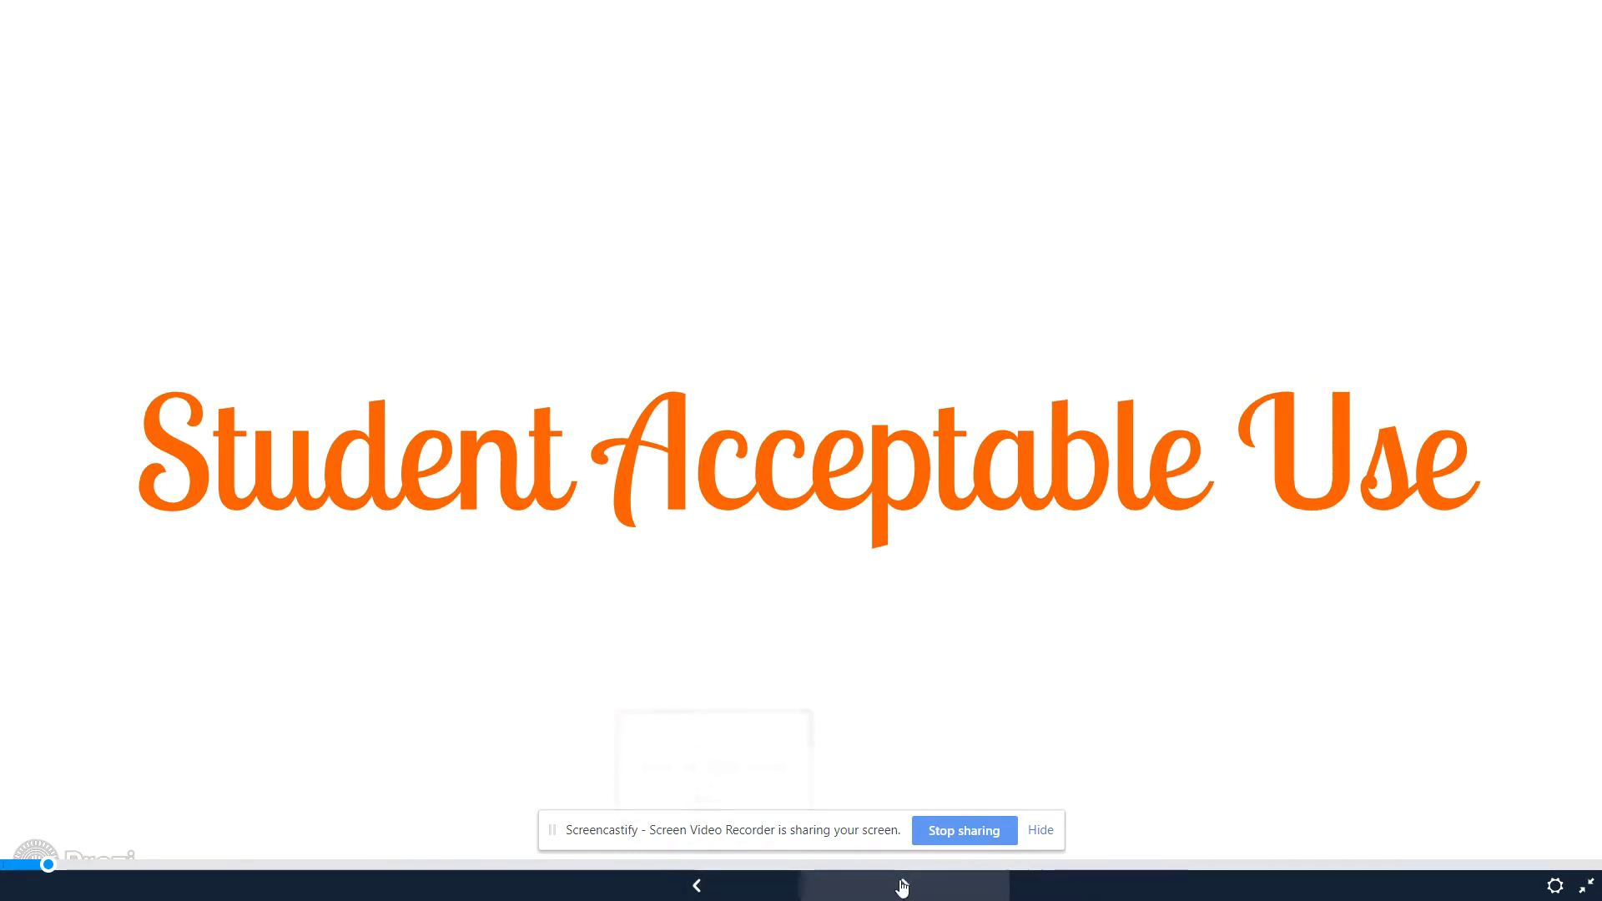
left_click(1040, 830)
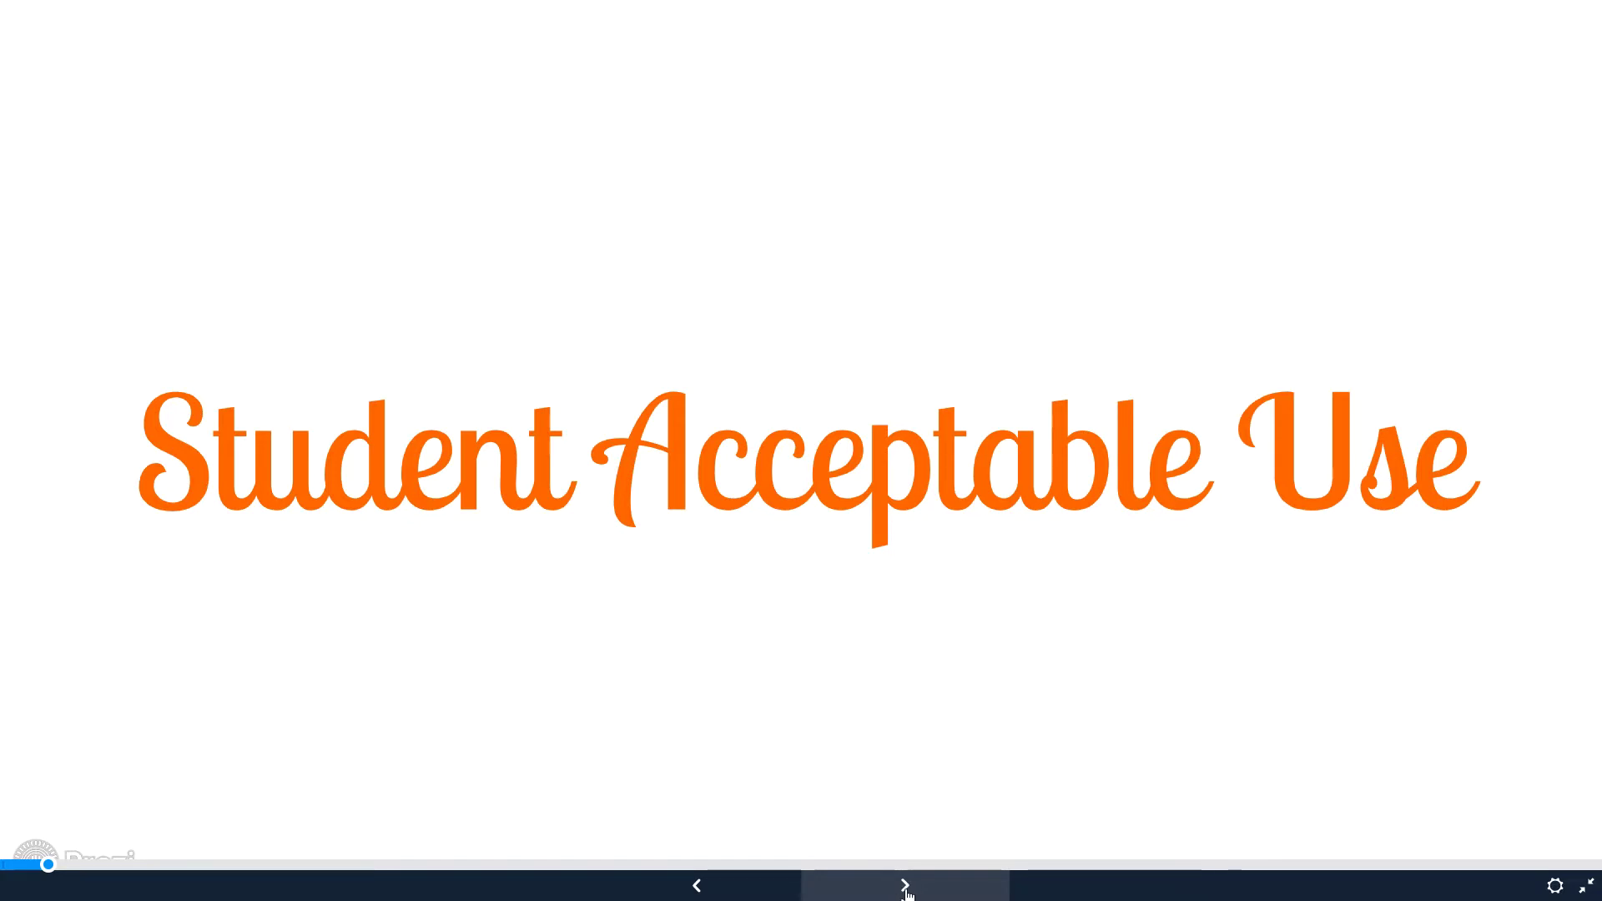
left_click(908, 888)
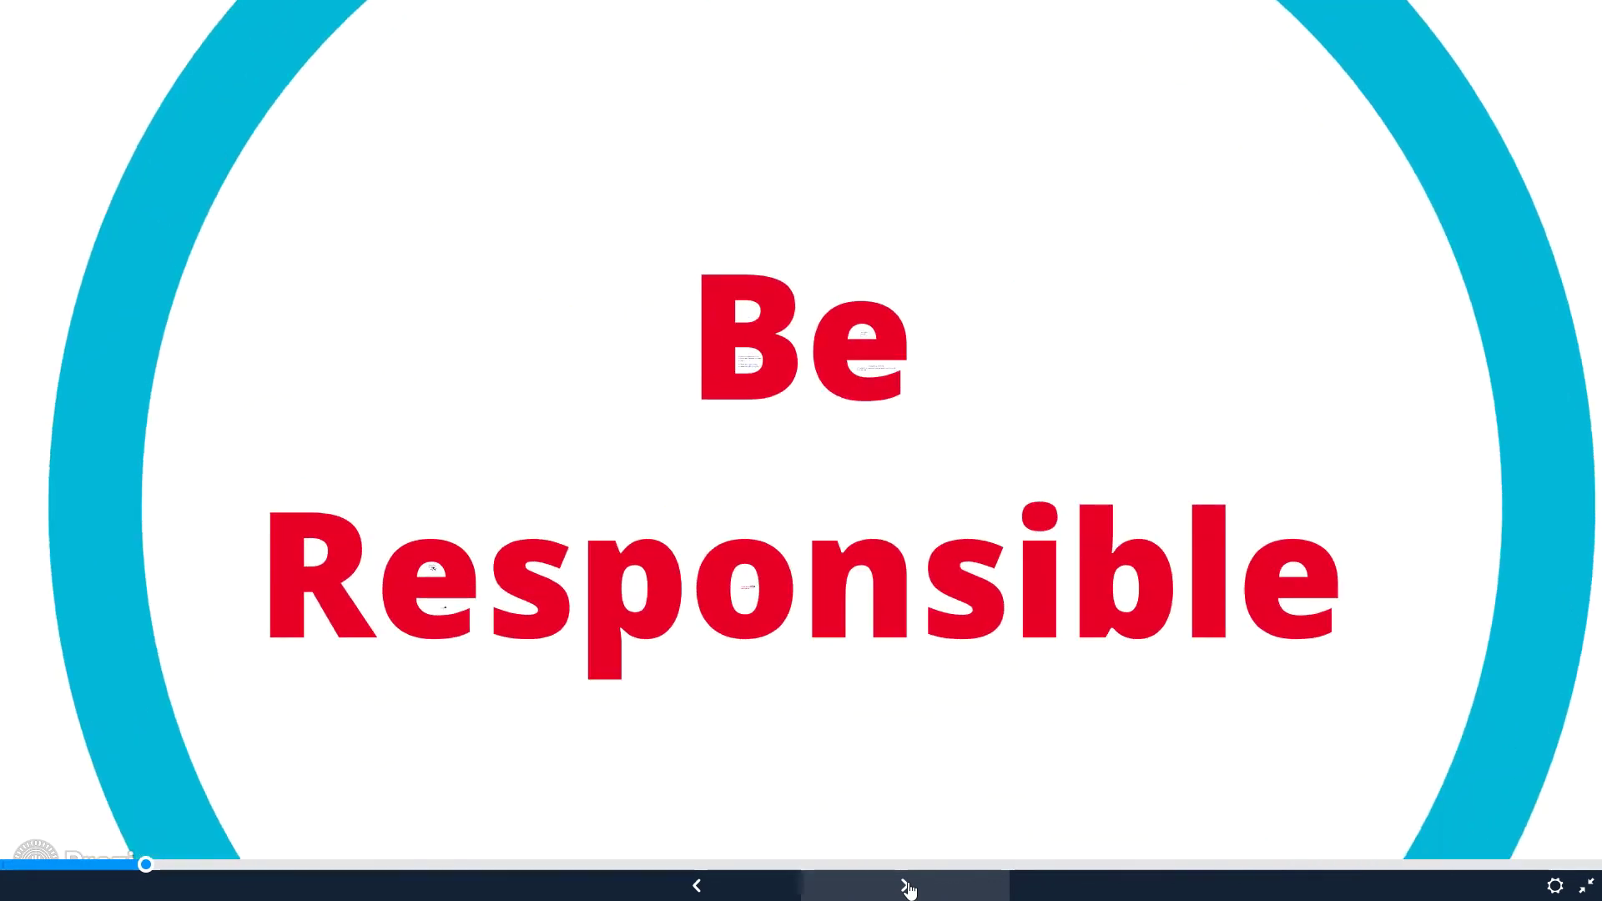
left_click(908, 887)
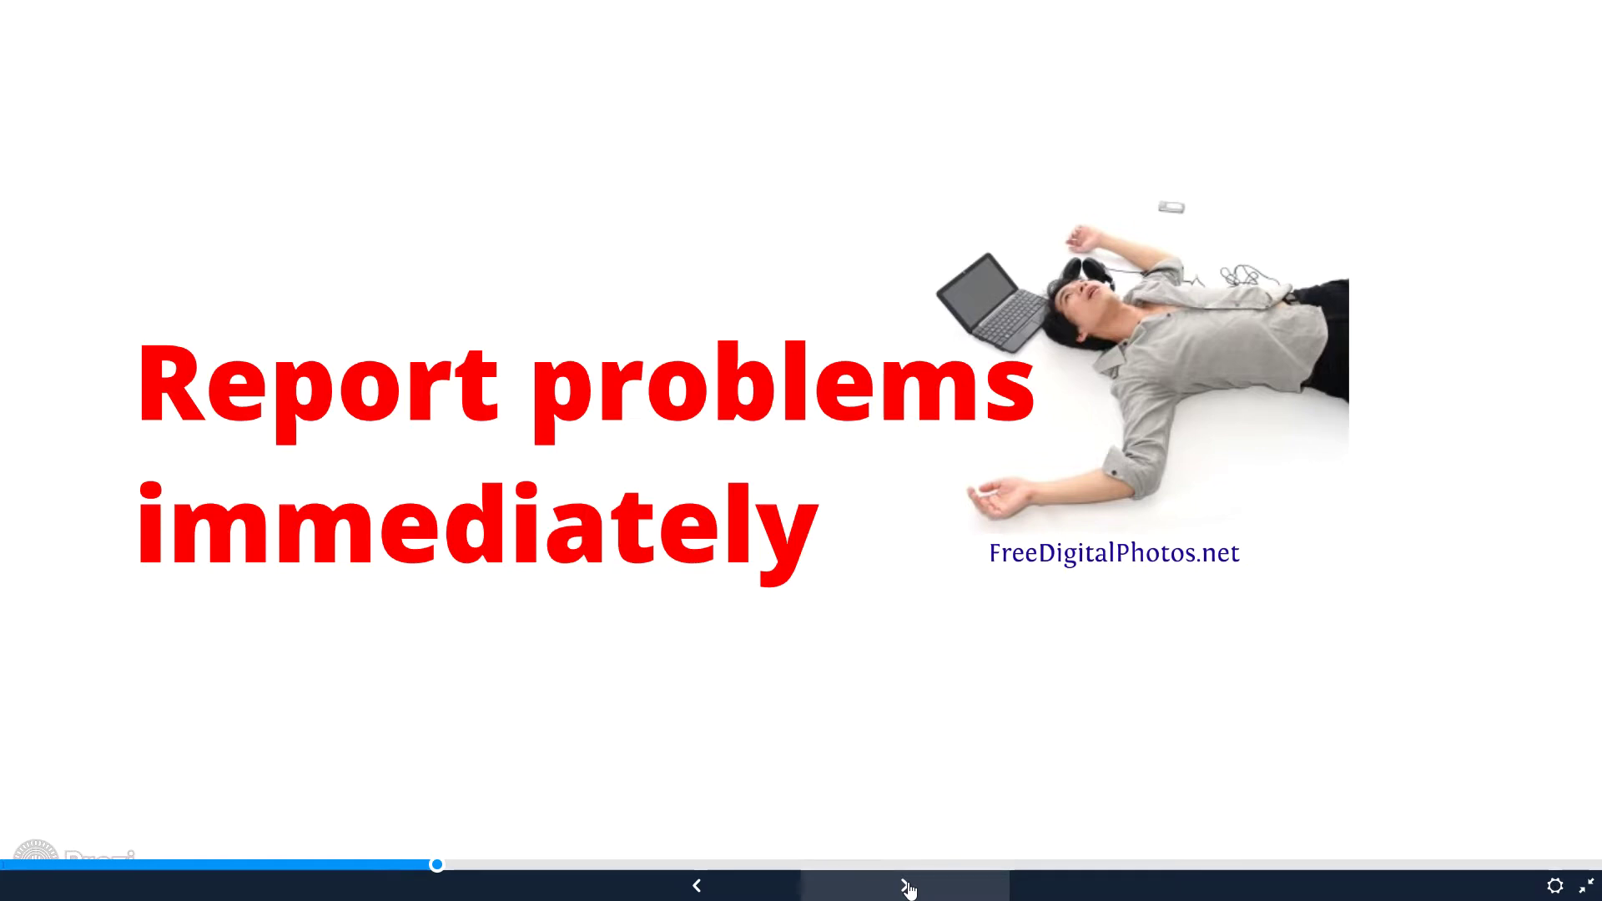
- Advance into Be Responsible, then past Report problems immediately to Be Respectful
left_click(908, 886)
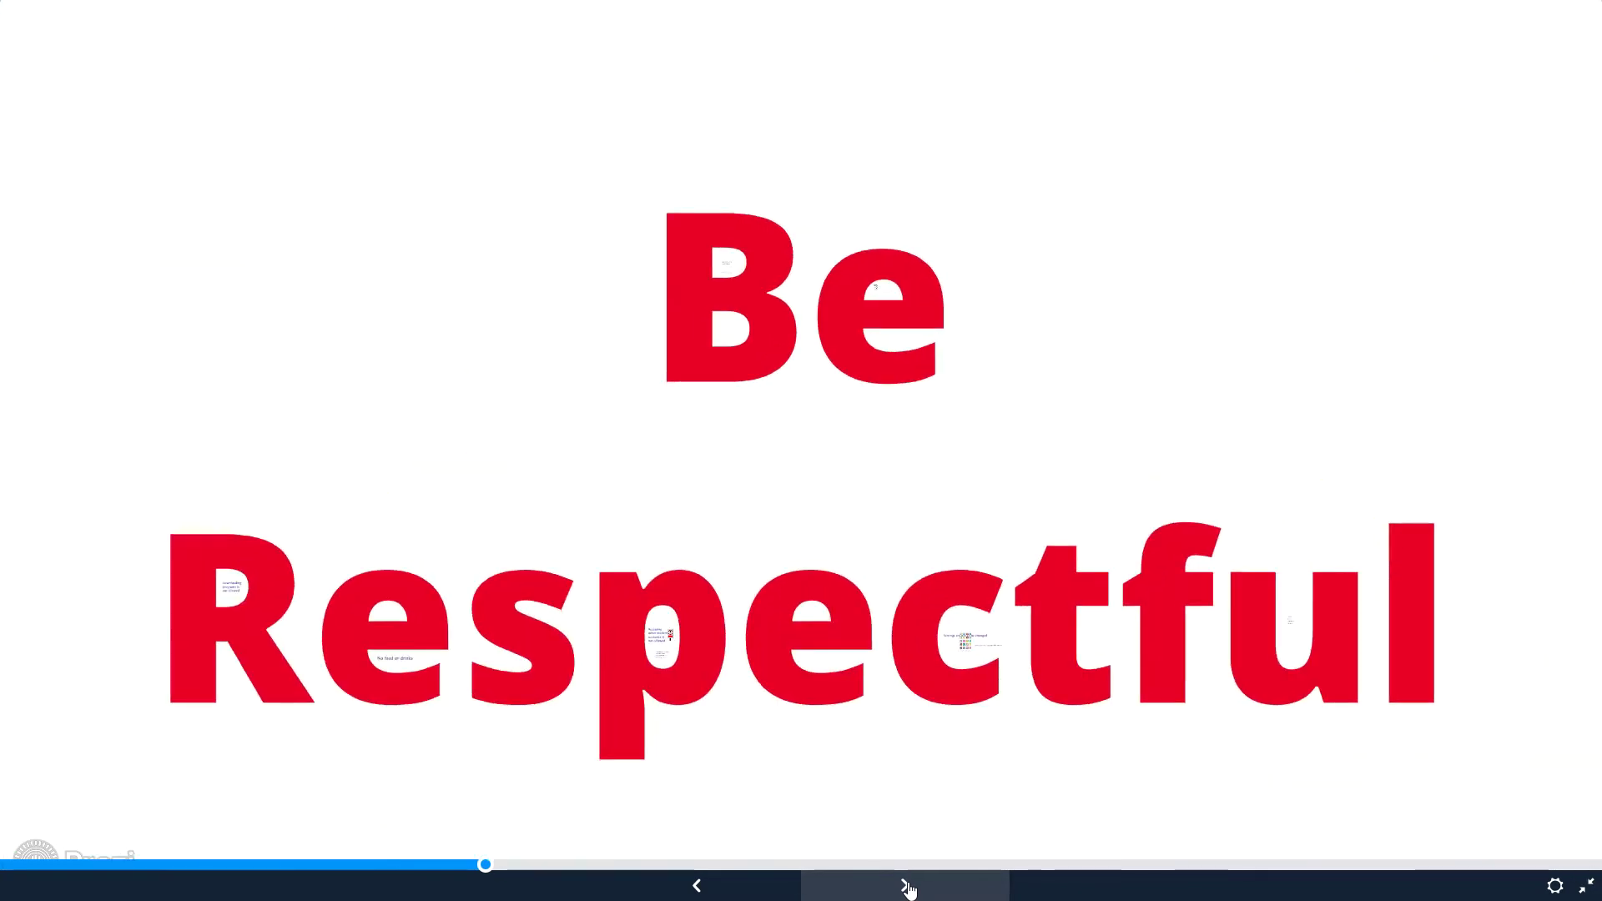
- Advance through the downloading-programs, no food or drinks and unauthorized access rules
left_click(908, 888)
left_click(909, 888)
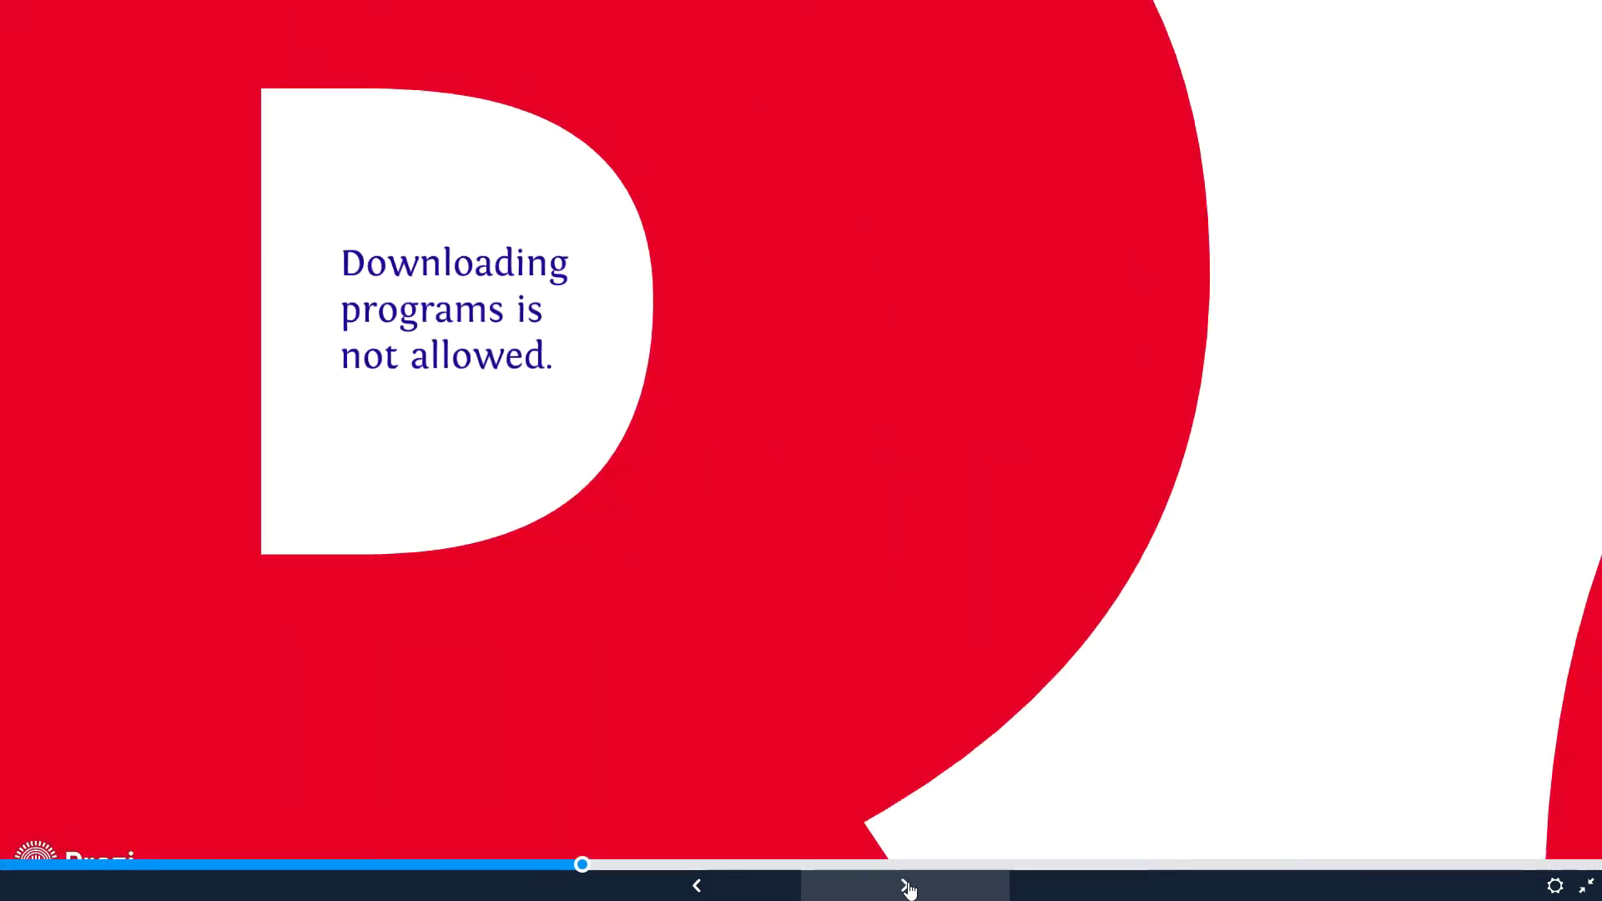
left_click(909, 888)
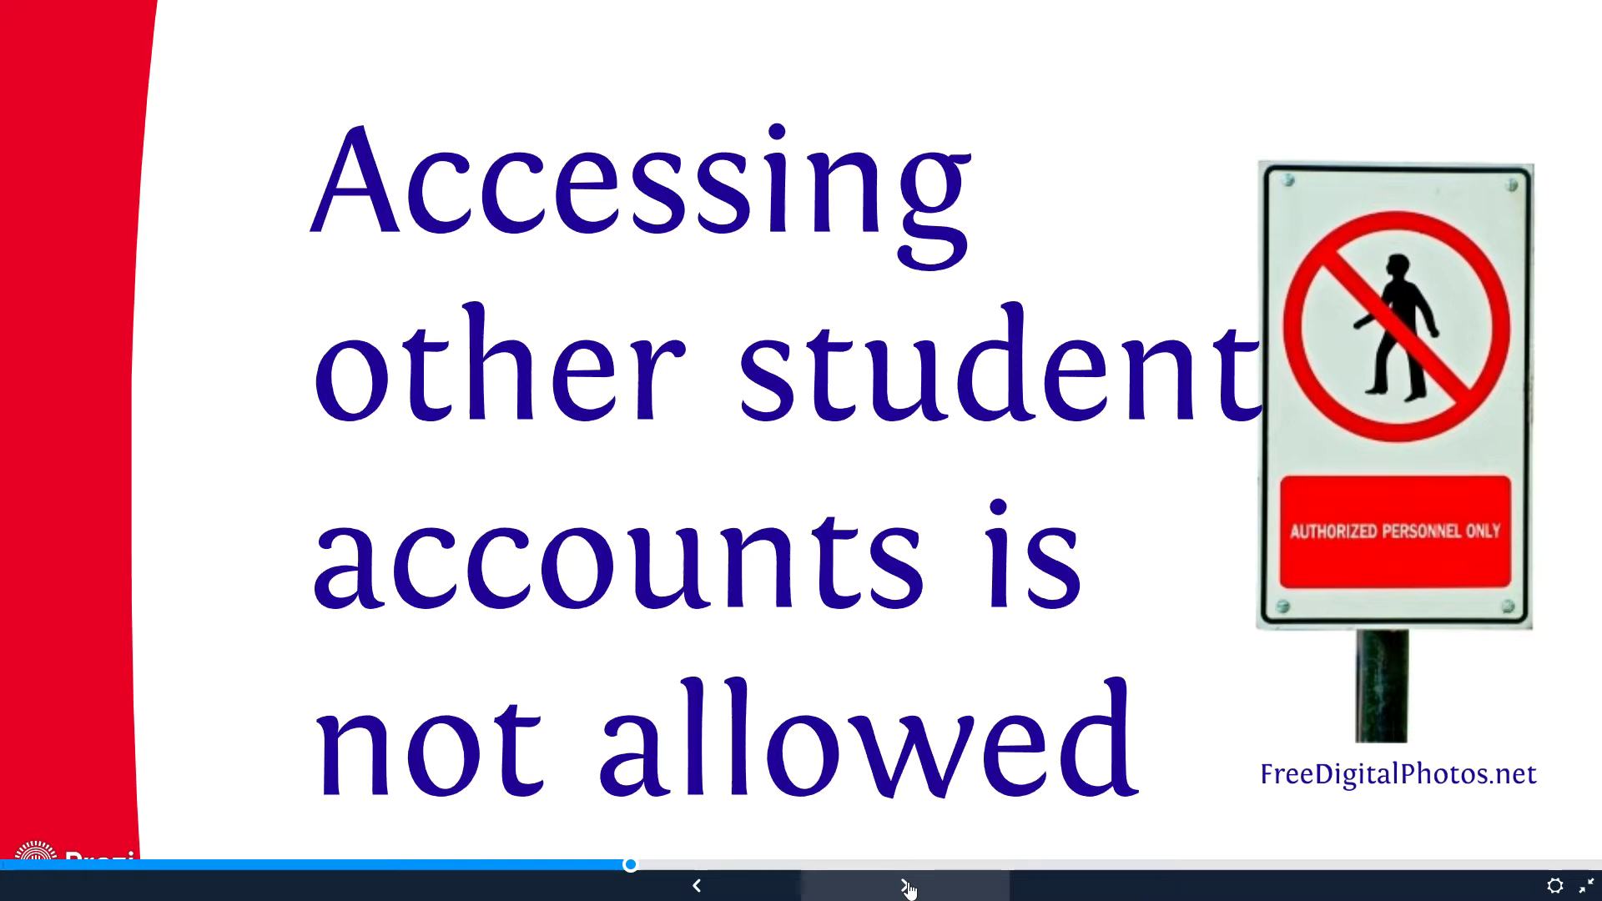
left_click(909, 888)
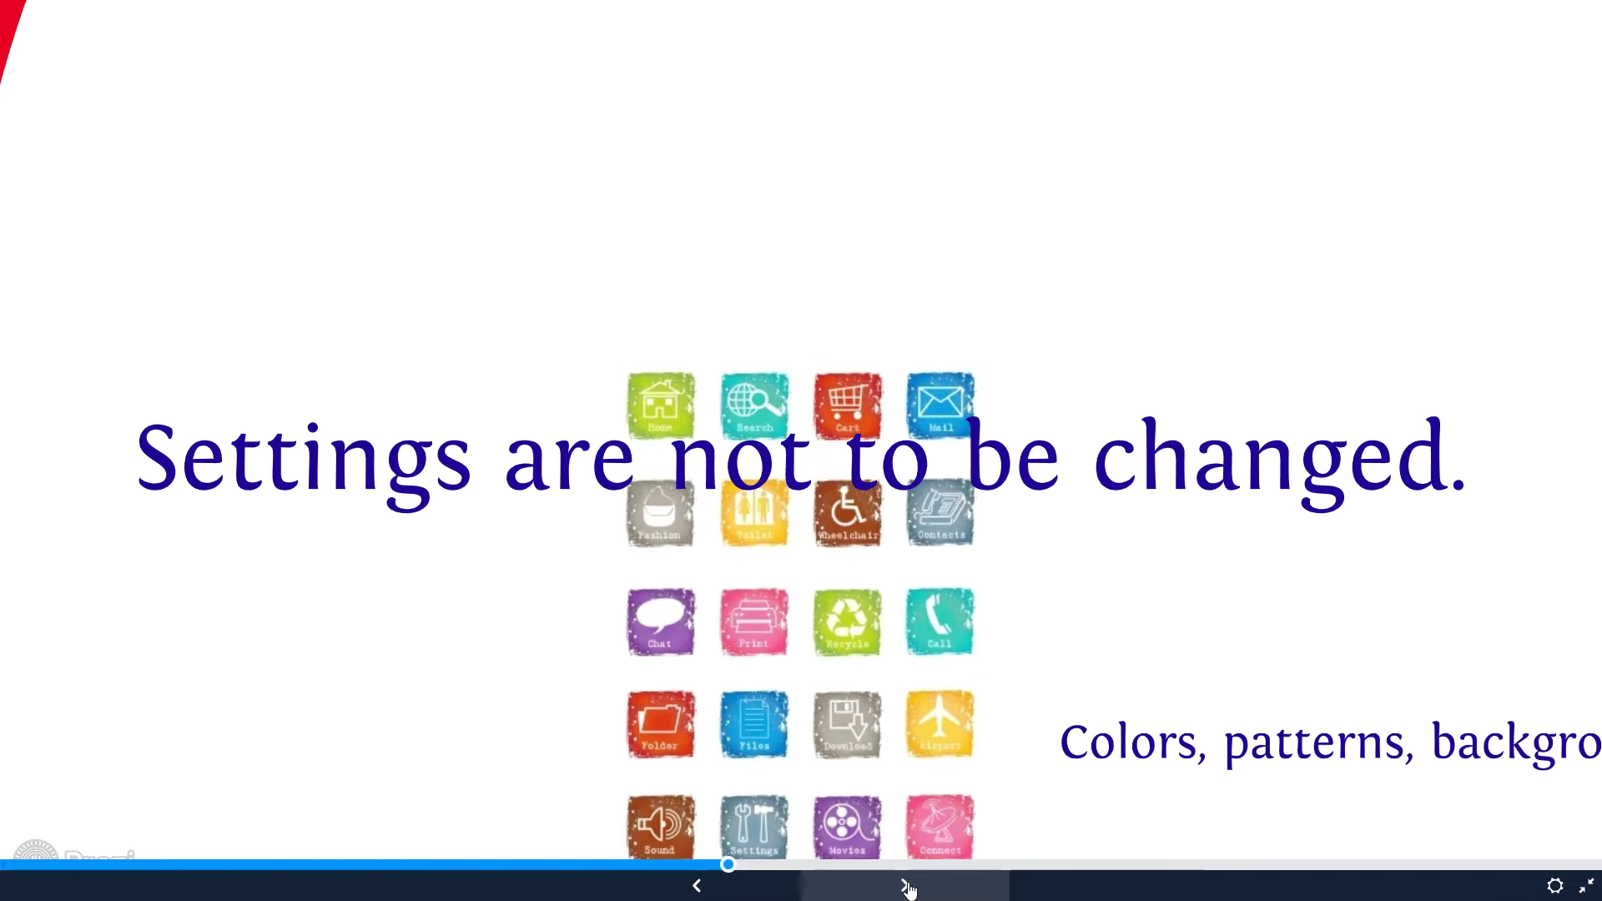
- Advance through the settings details, network tampering, vandalism and copyright rules
left_click(909, 887)
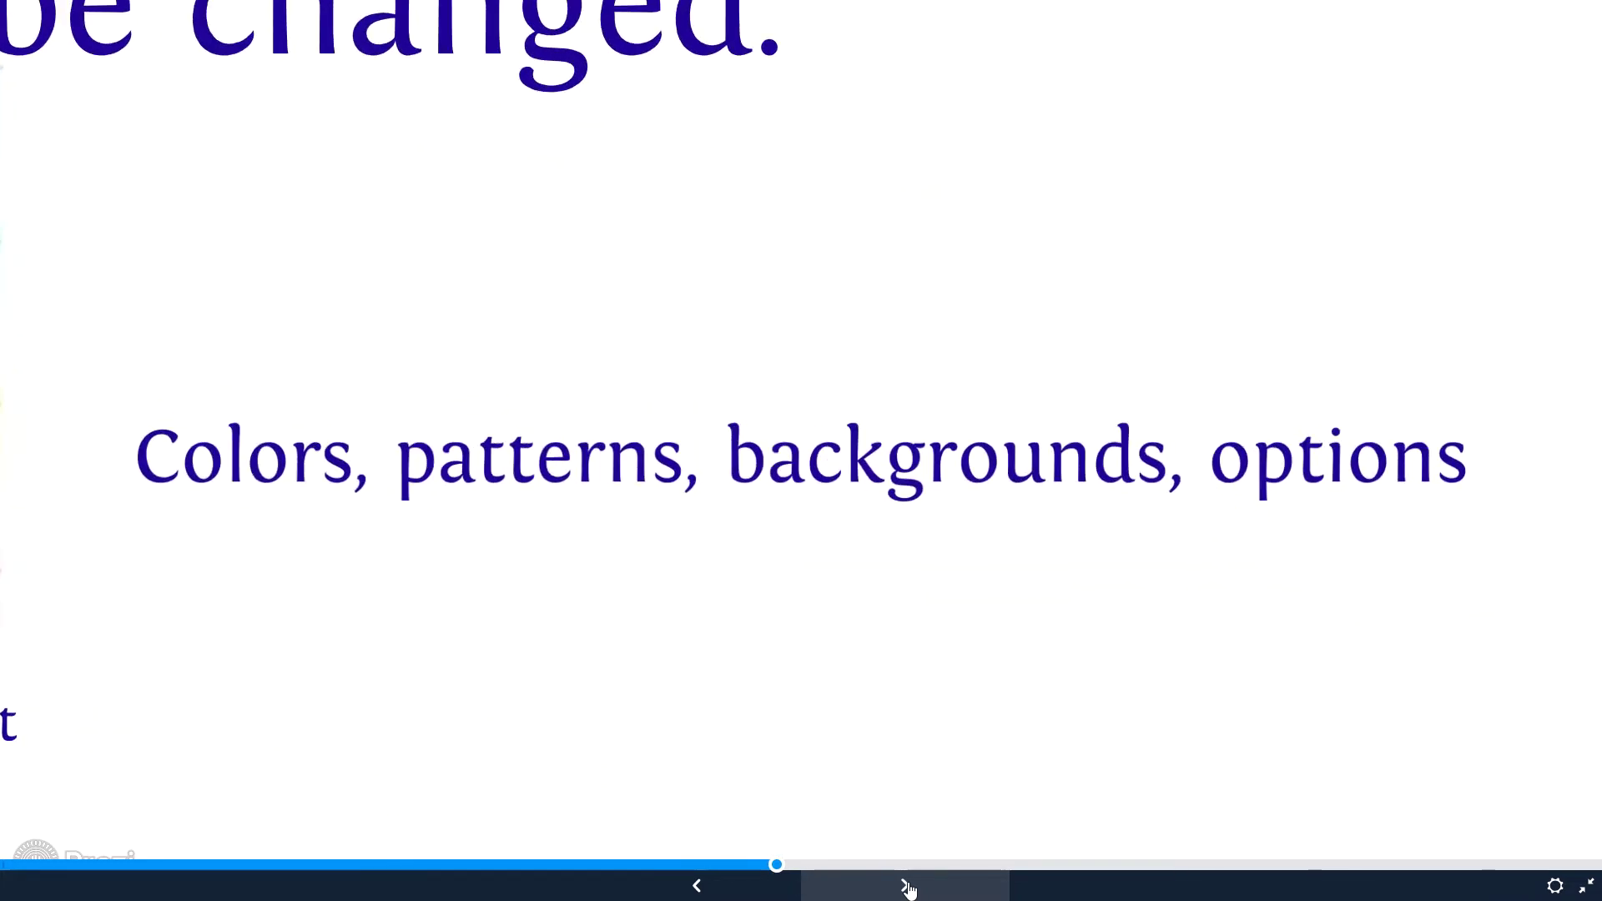
left_click(909, 887)
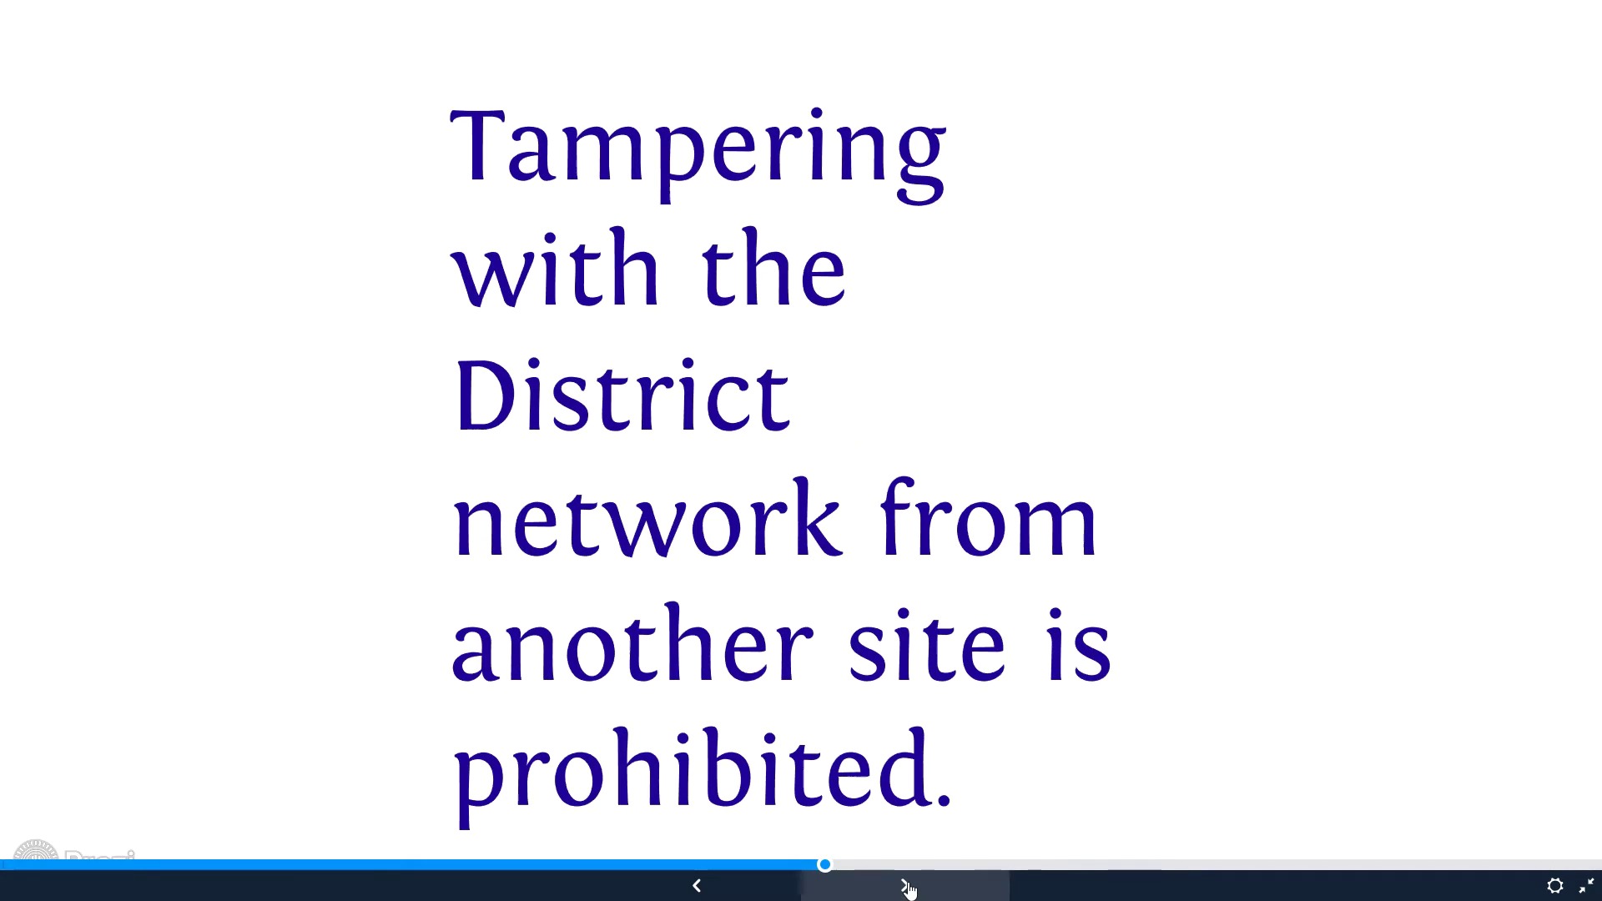
left_click(909, 887)
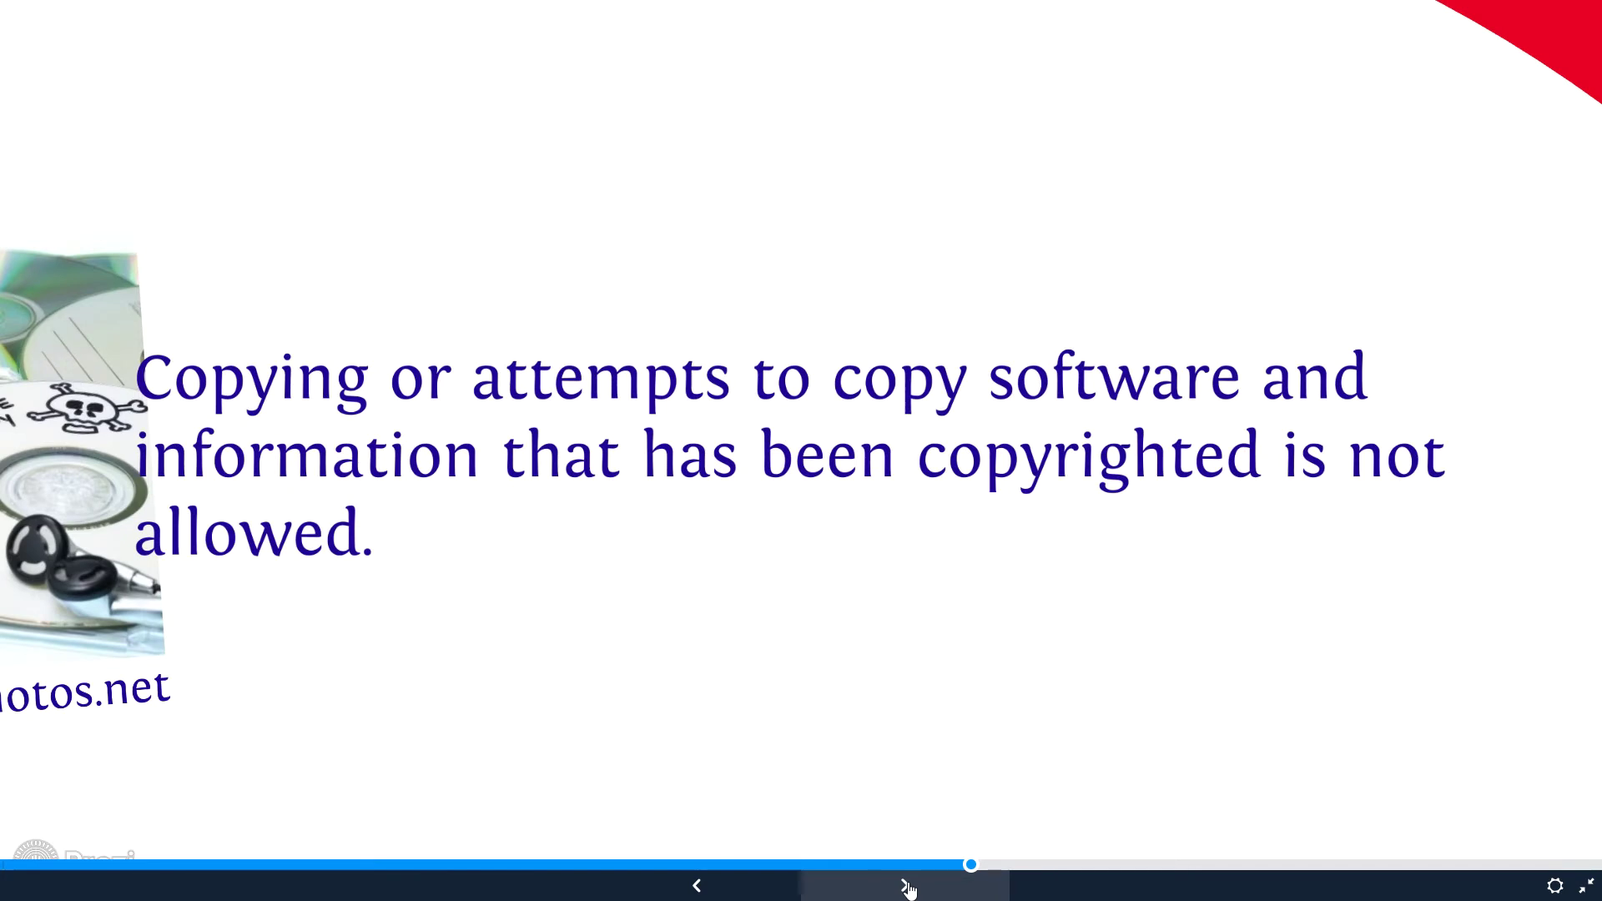
left_click(908, 887)
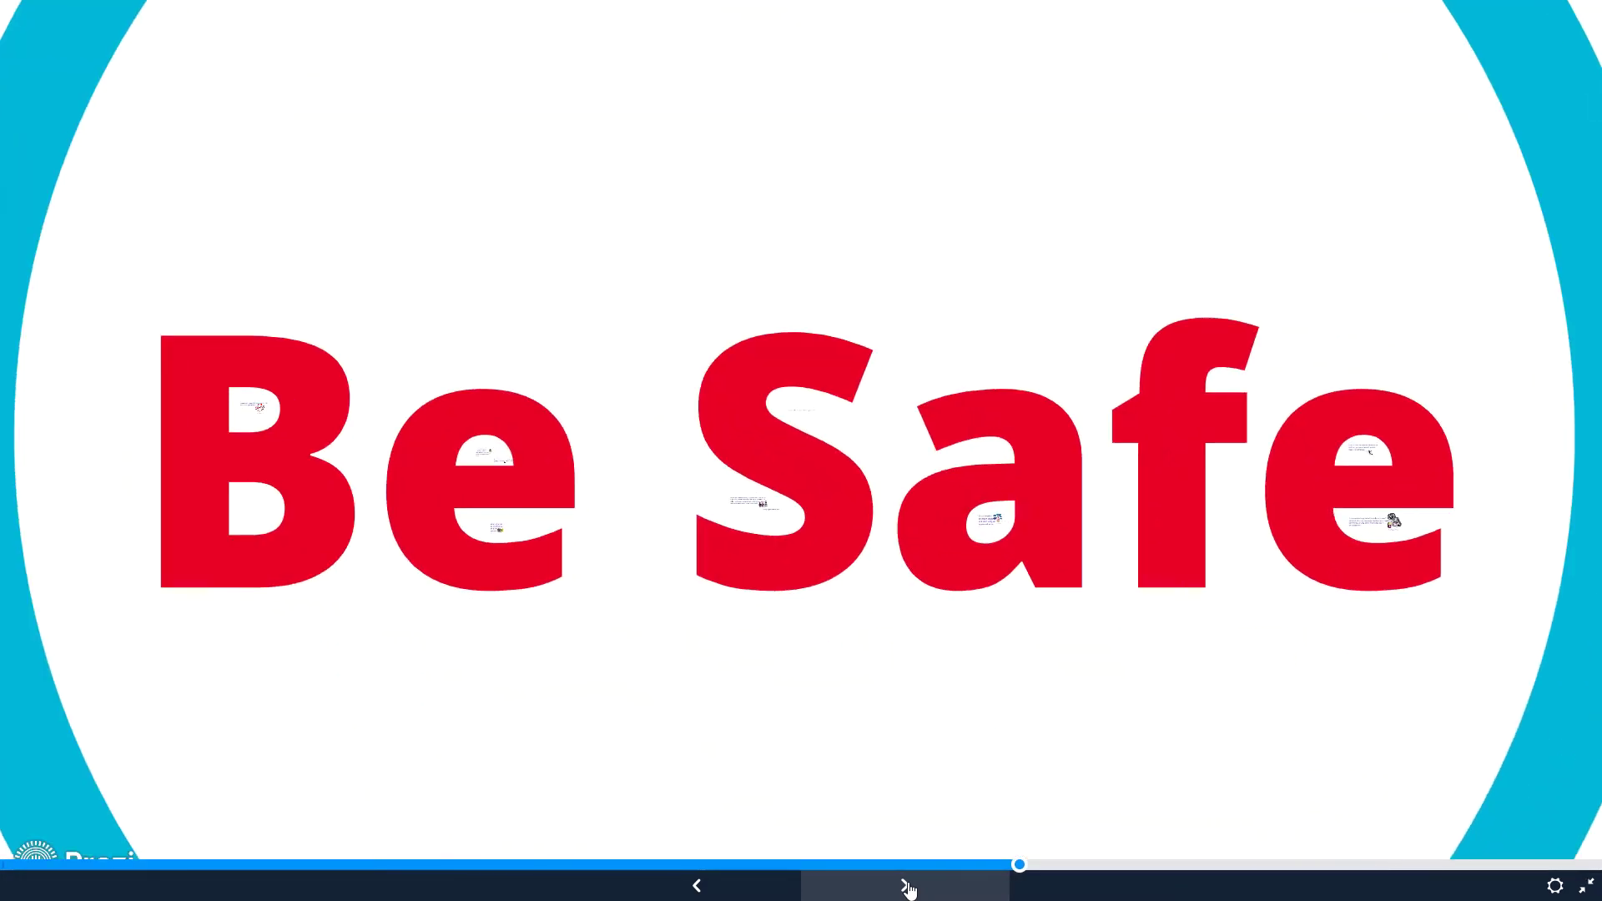
- Advance from Be Safe through the password secrecy and monitored files rules
left_click(907, 888)
left_click(907, 887)
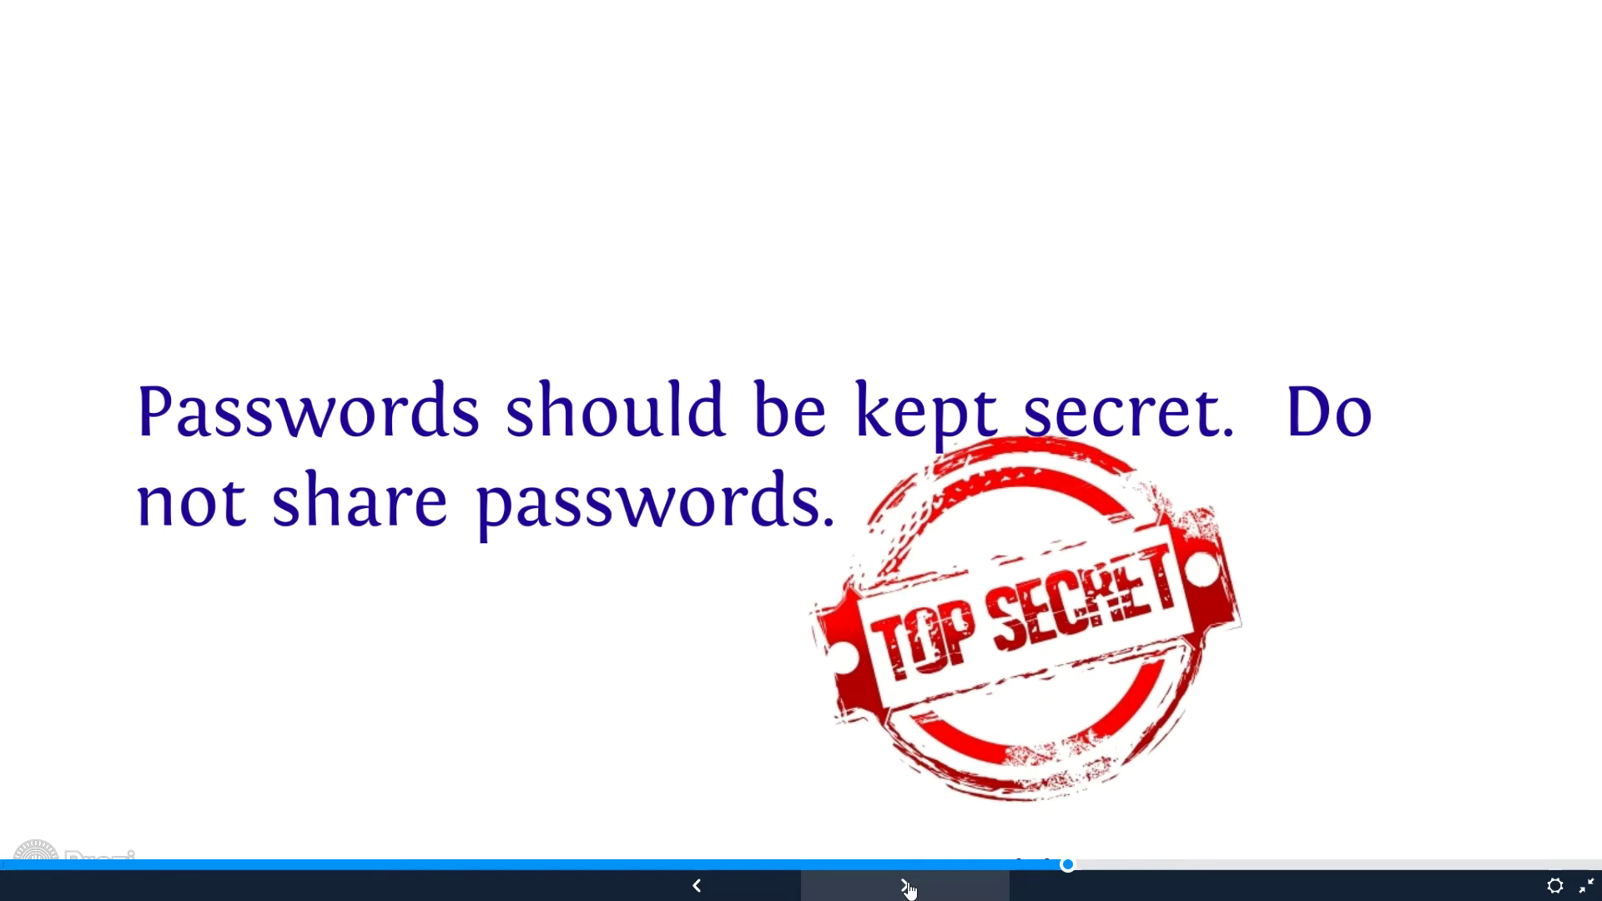
left_click(910, 886)
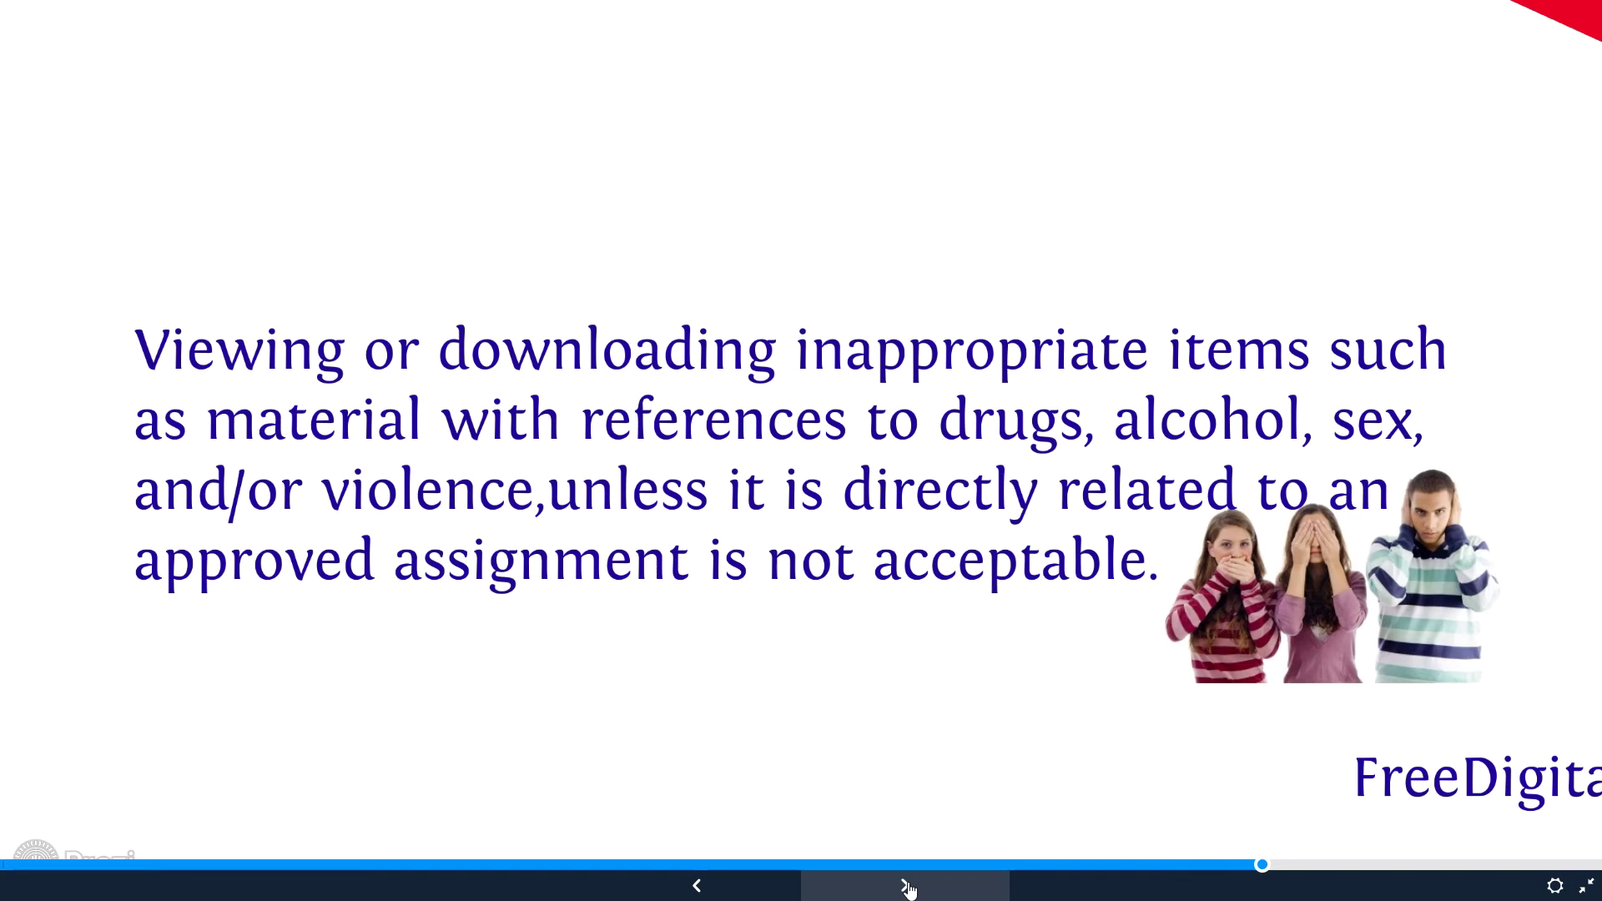
- Advance through the educational and approved-sites social media rules to the bullying rule
left_click(909, 886)
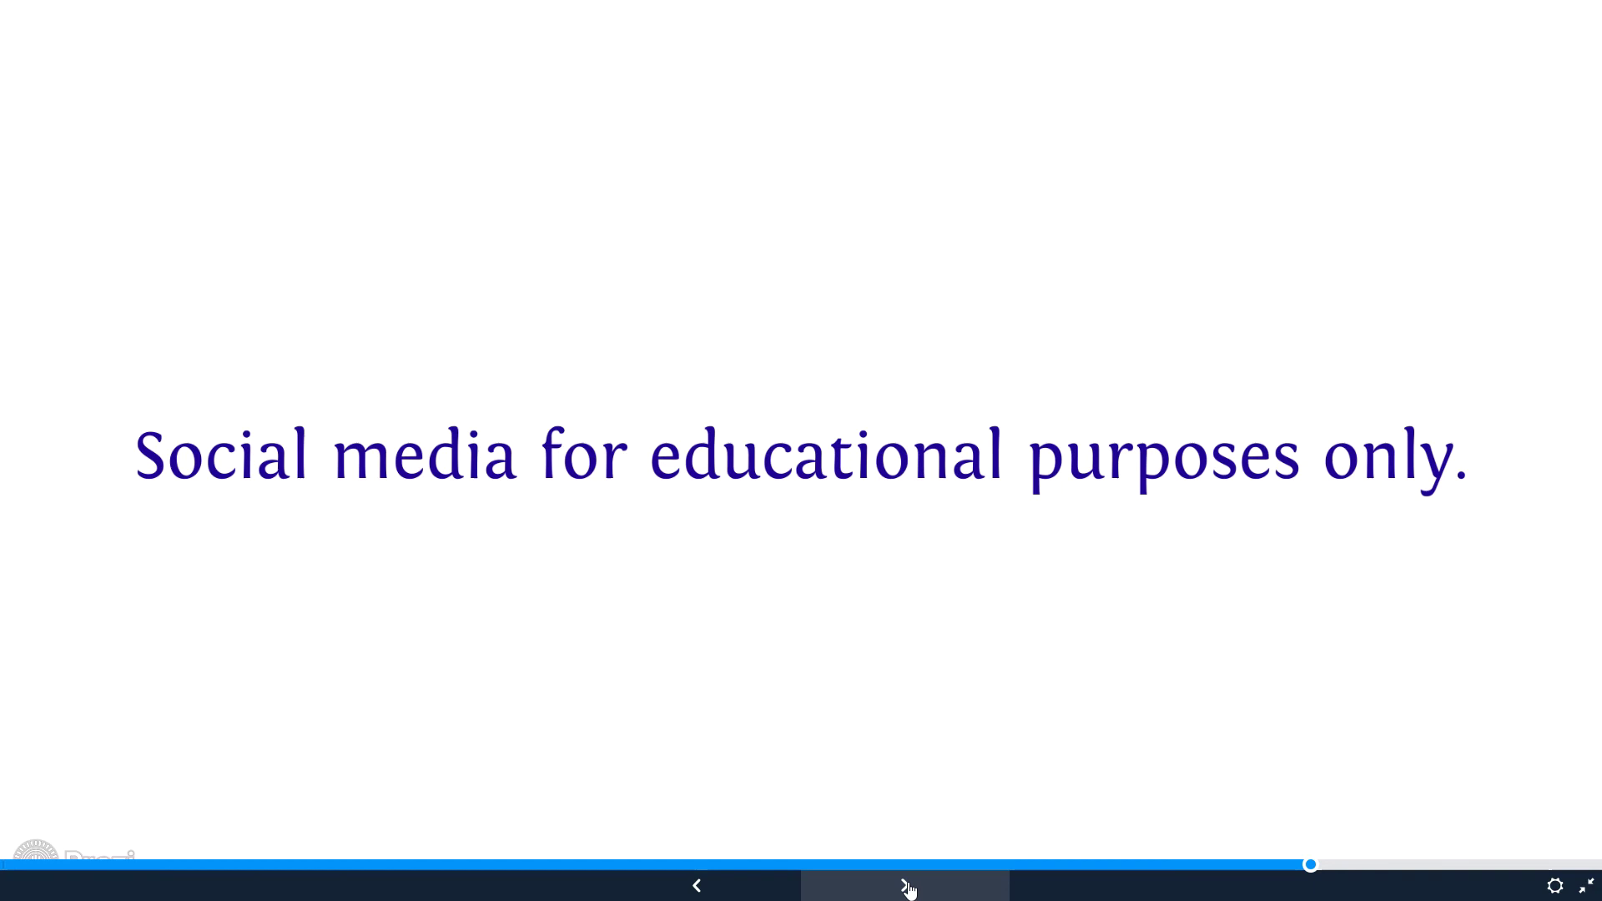
left_click(909, 886)
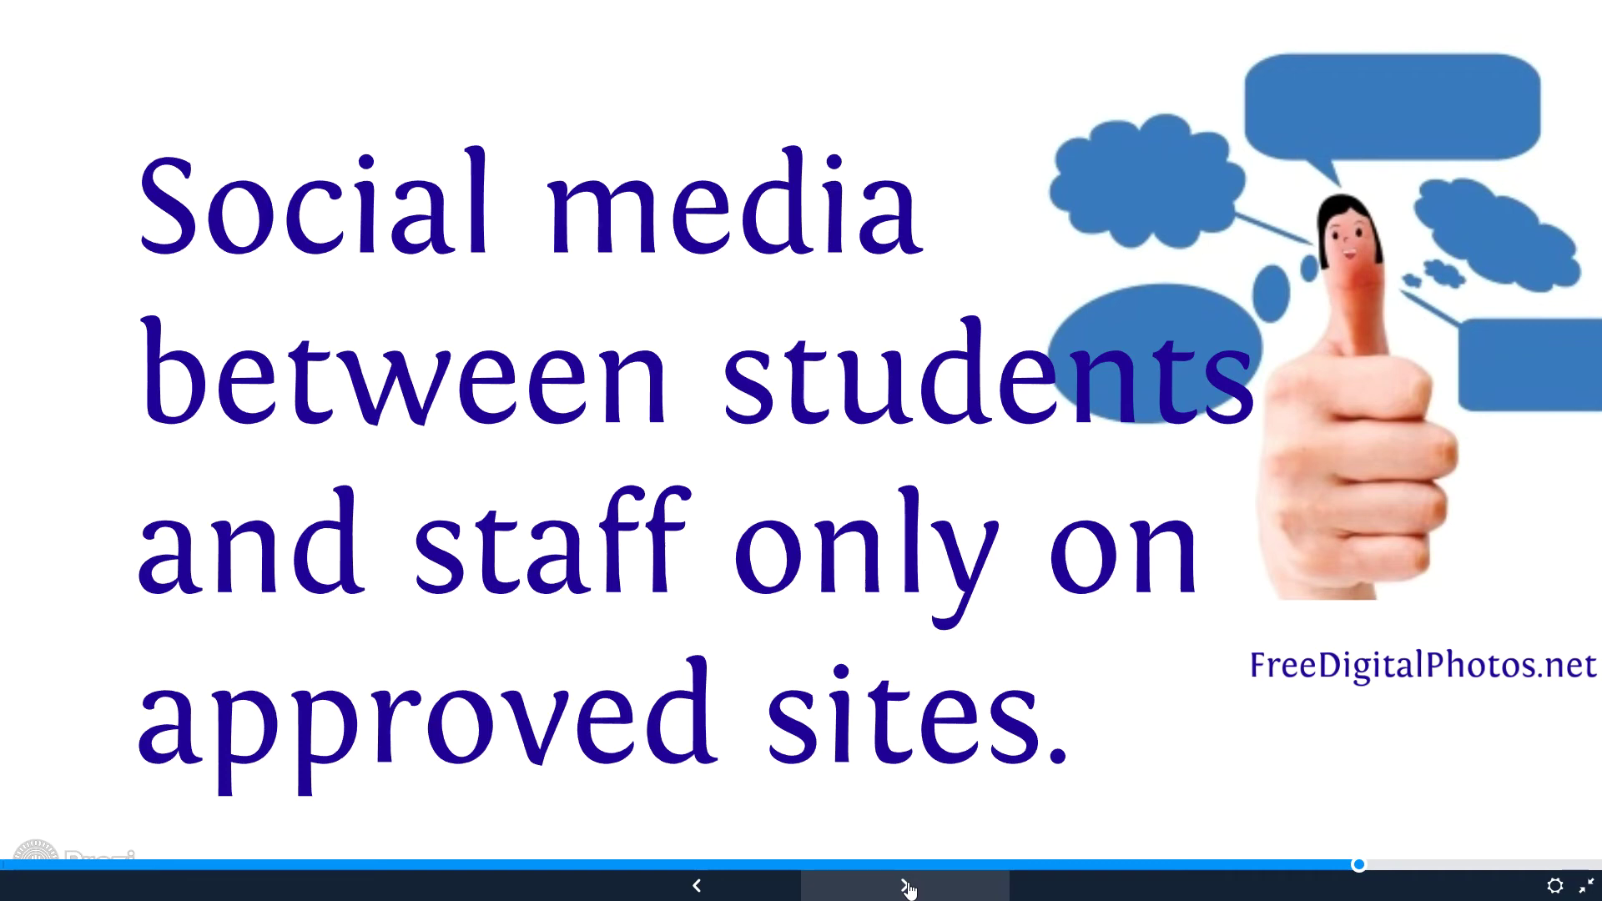
left_click(908, 887)
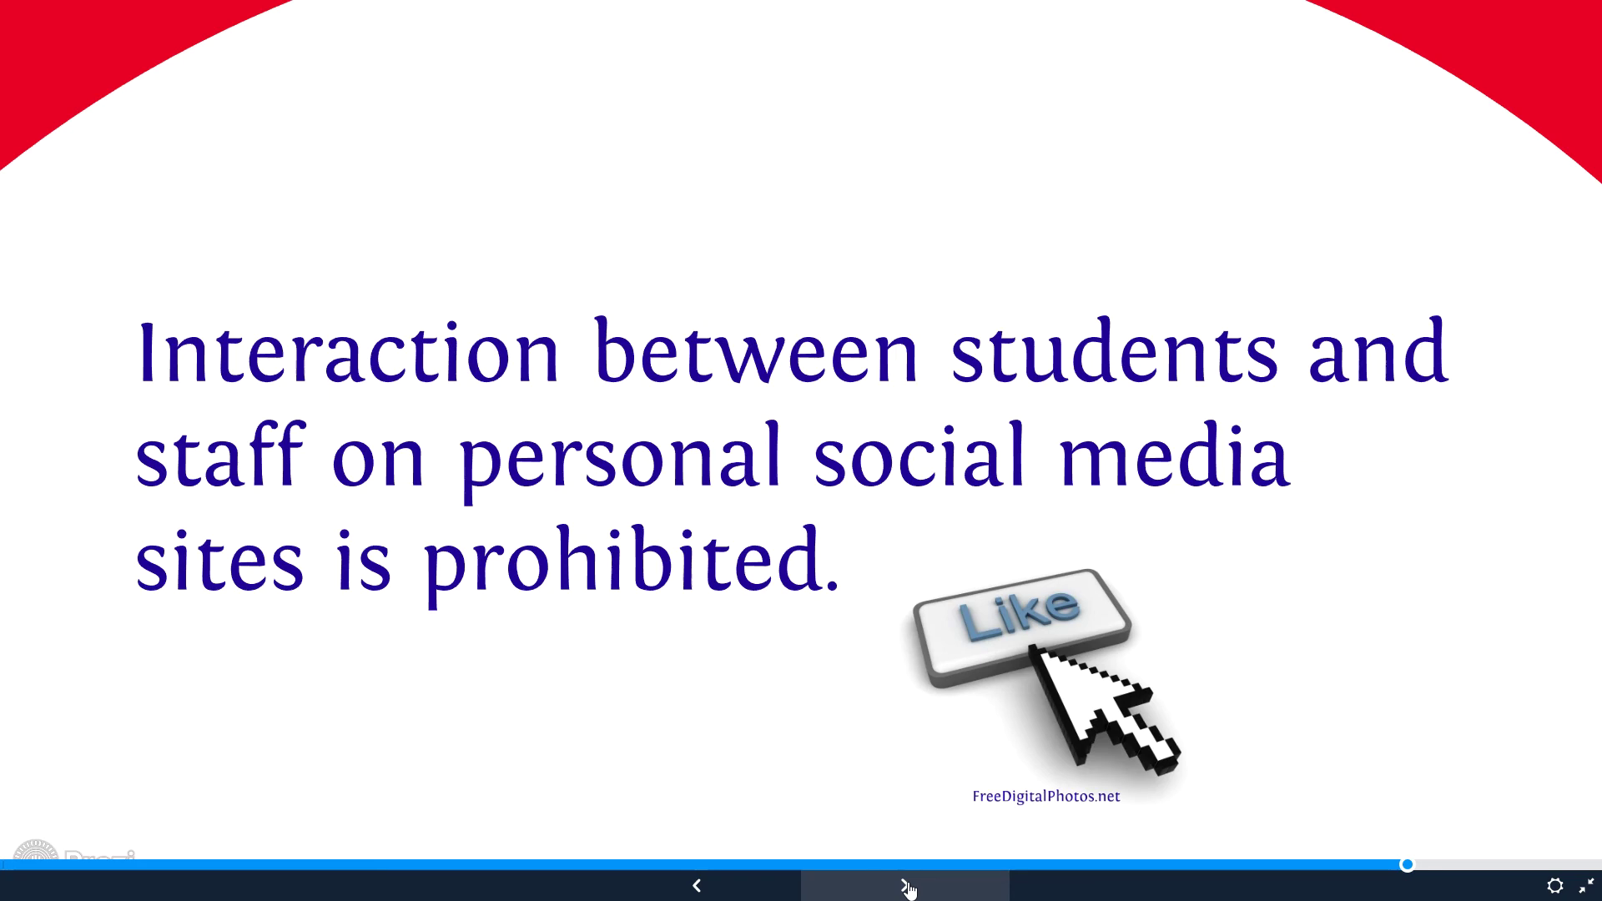
left_click(908, 890)
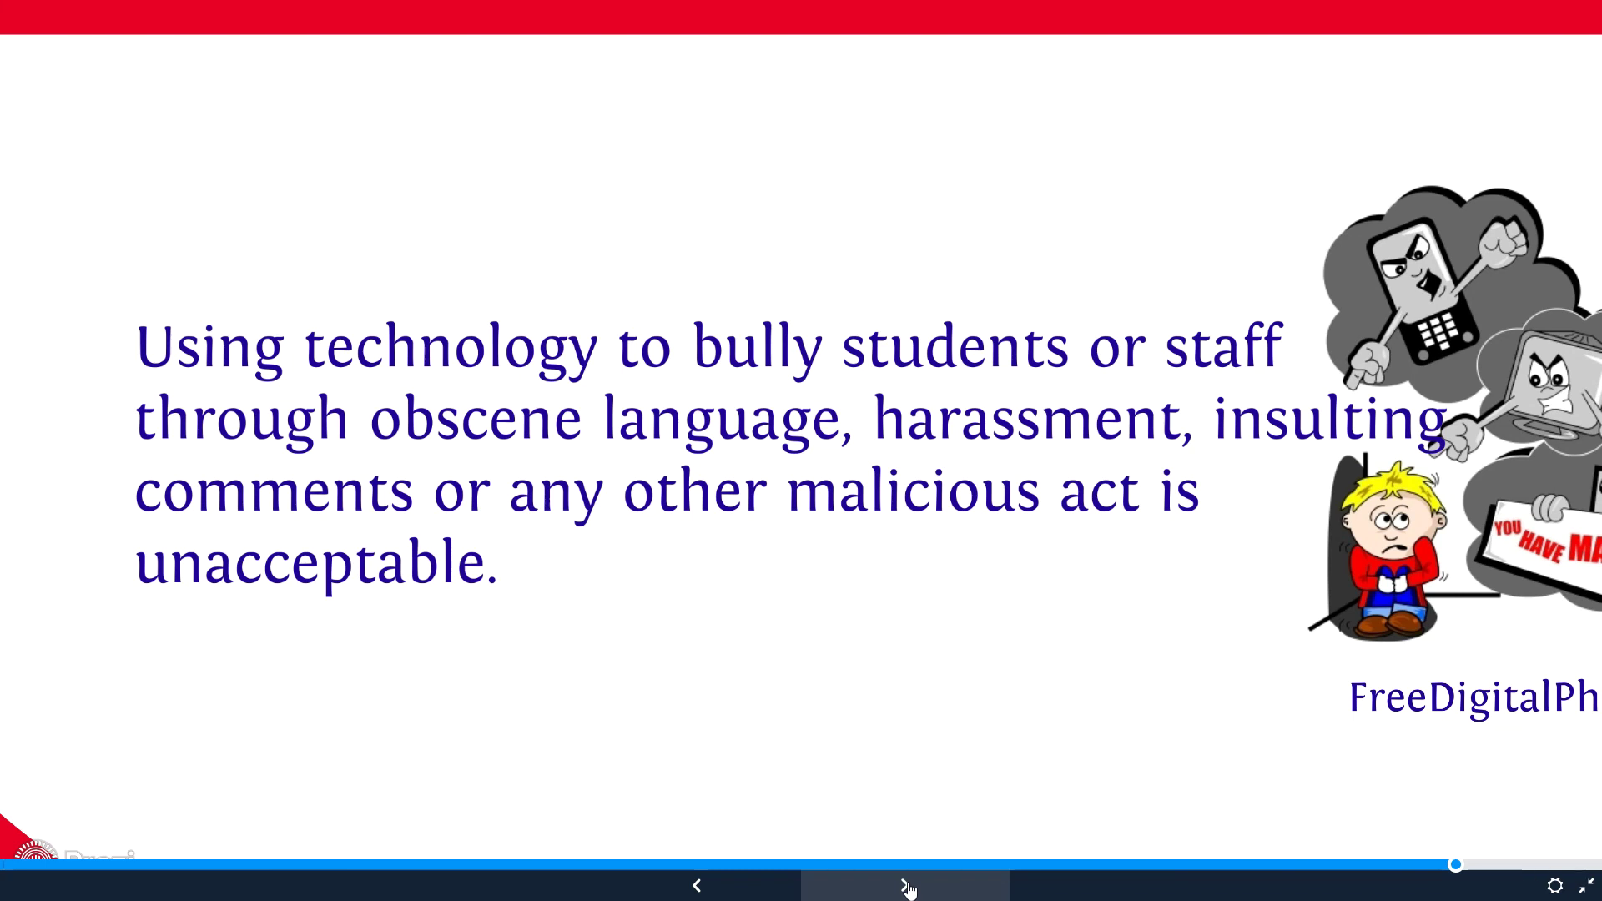
- Advance past the bullying rule to the closing Acceptable Use Policy slide, then exit full screen
left_click(909, 889)
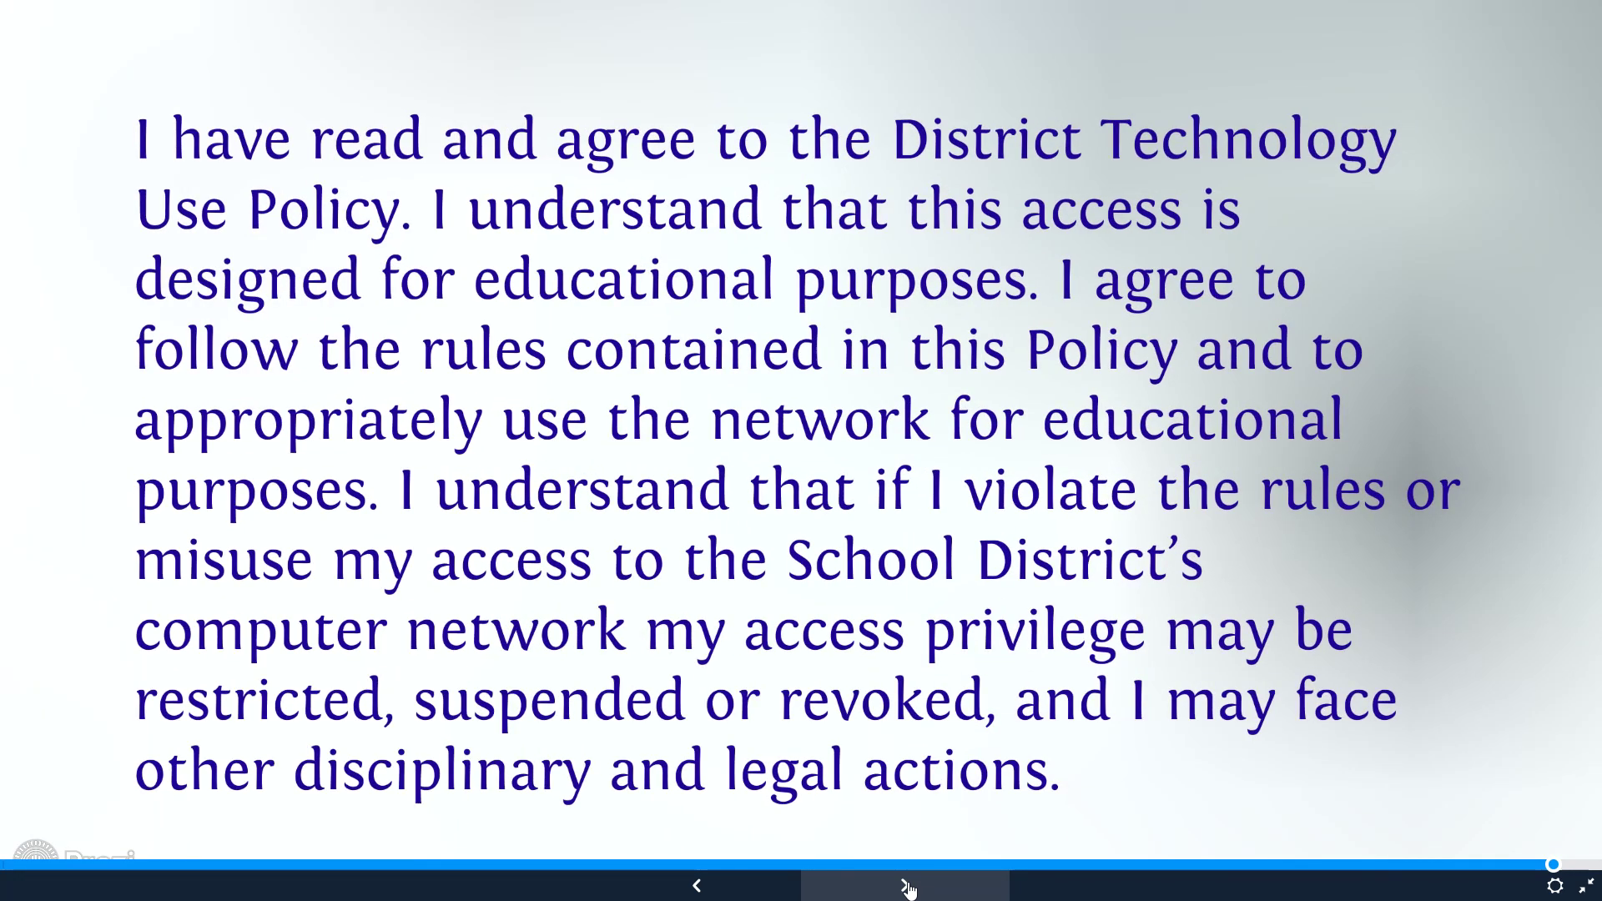
left_click(909, 888)
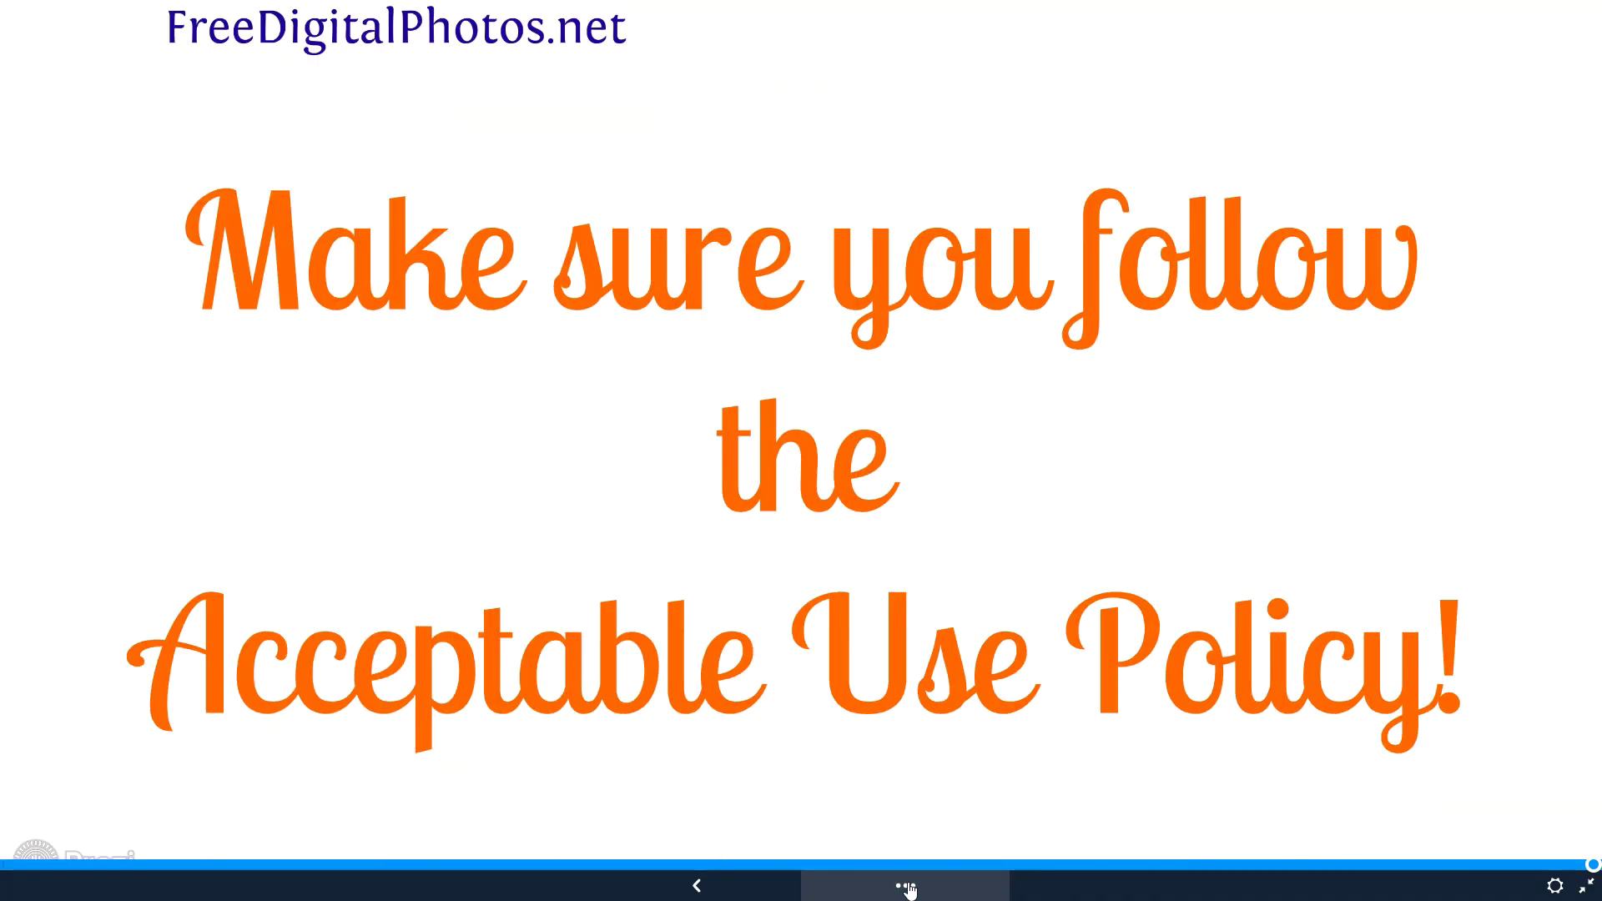
key("Escape")
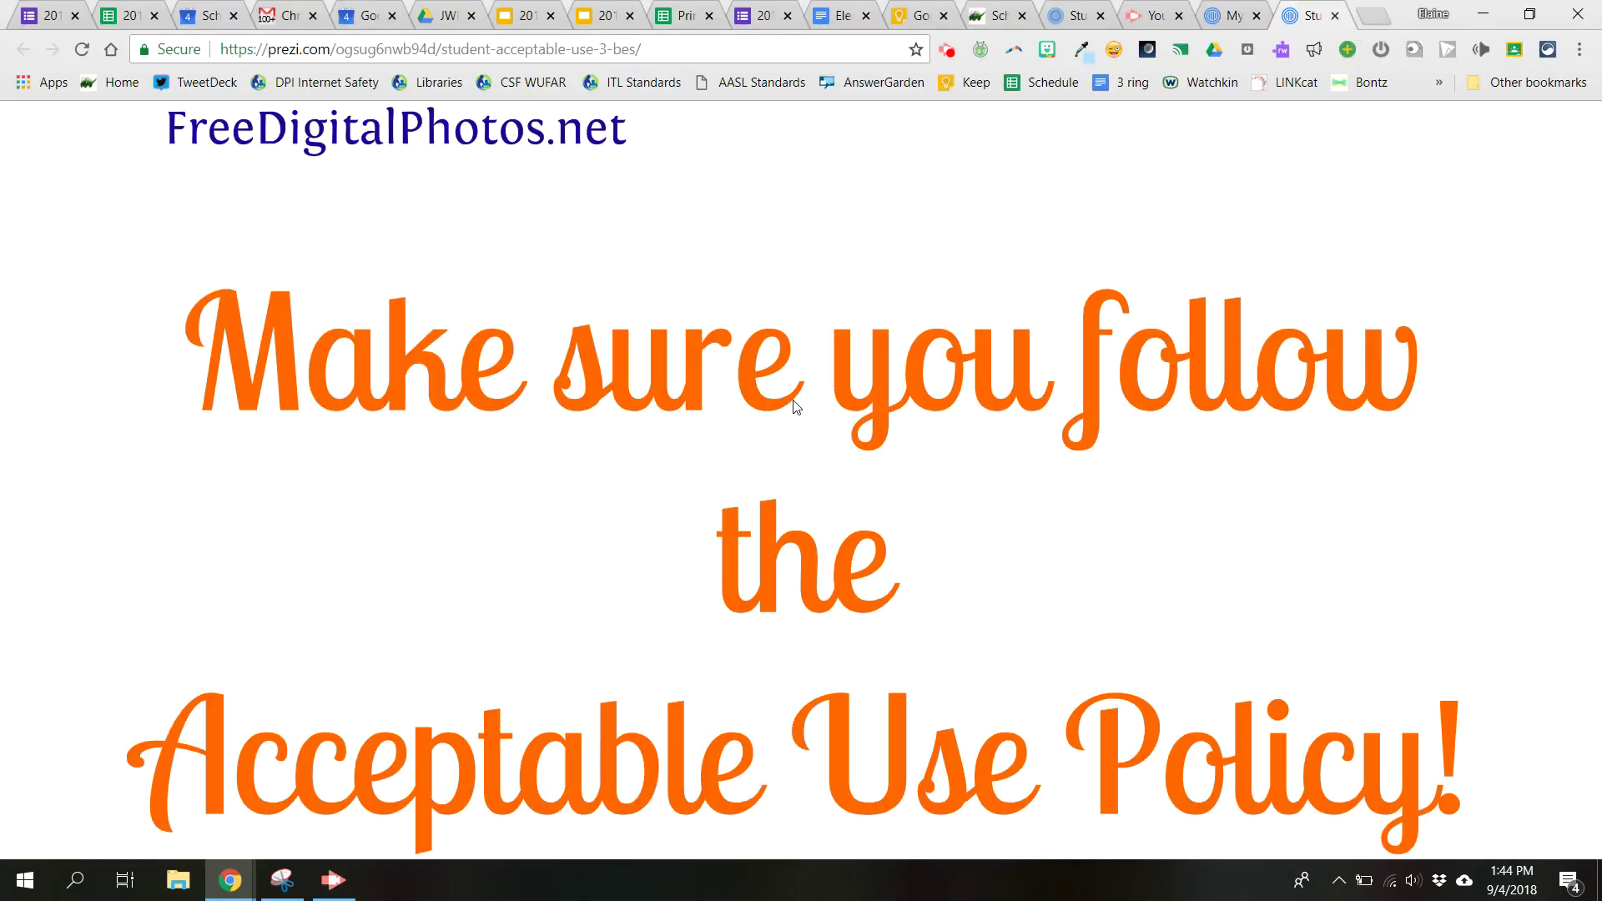